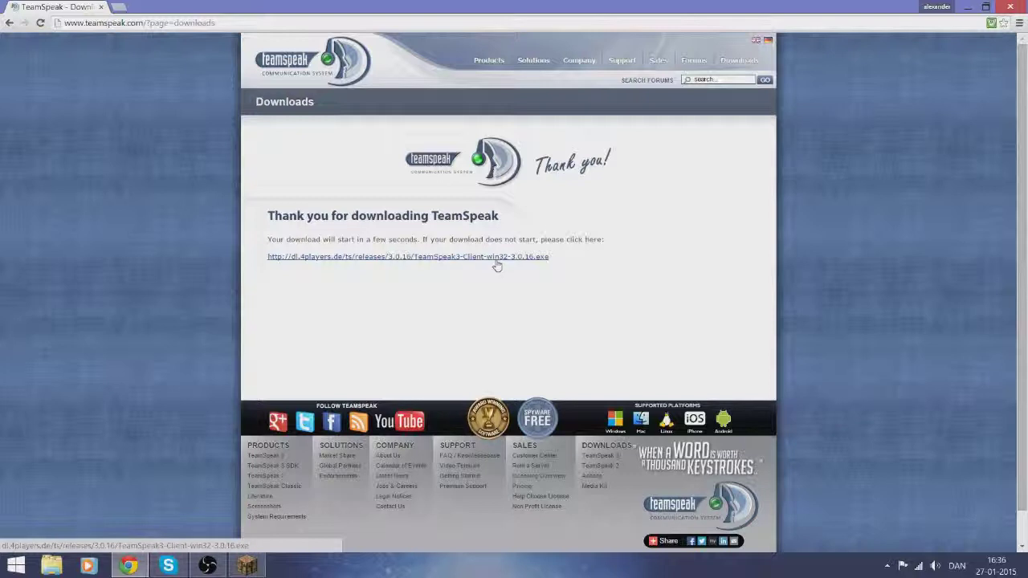
Start downloading TeamSpeak3-Client-win32-3.0.16.exe from its direct link and cancel the download
click(496, 262)
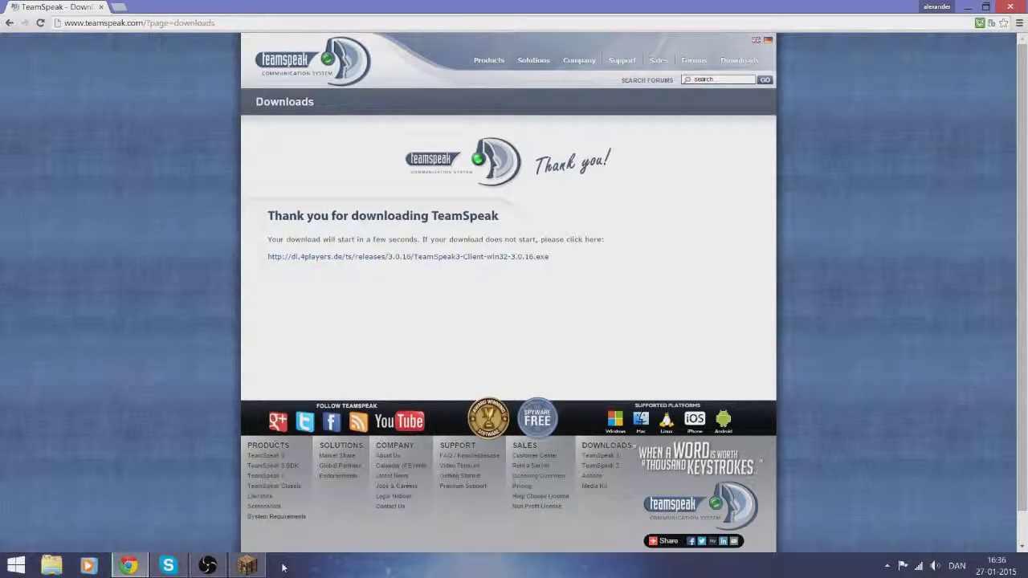
click(107, 535)
click(133, 517)
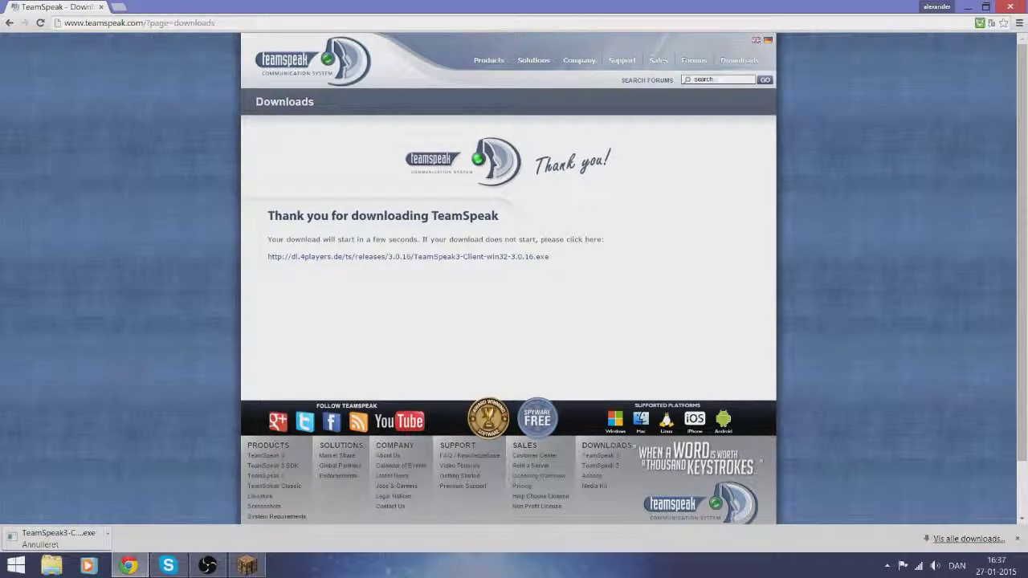
Run the TeamSpeak3-Client-win32-3.0.16.exe installer from the Overførsler folder, close the folder, and try to open the TeamSpeak 3 Client from the desktop
click(86, 22)
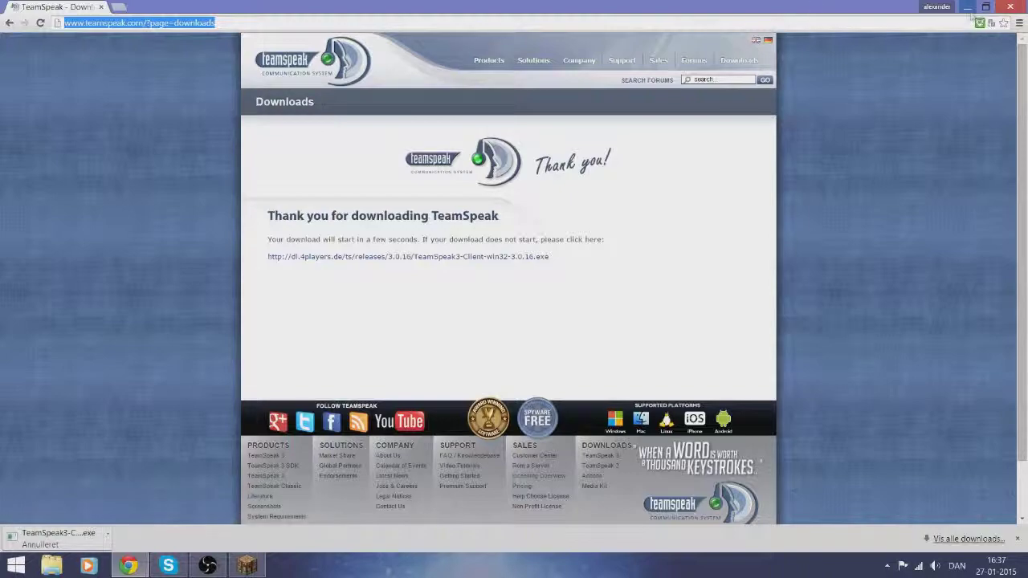
key(super+d)
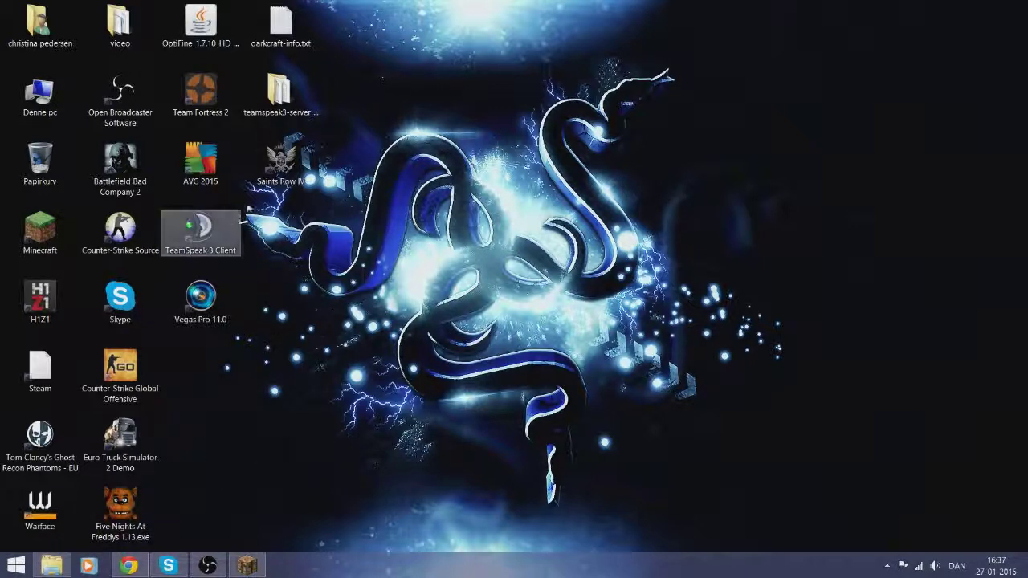
key(super+e)
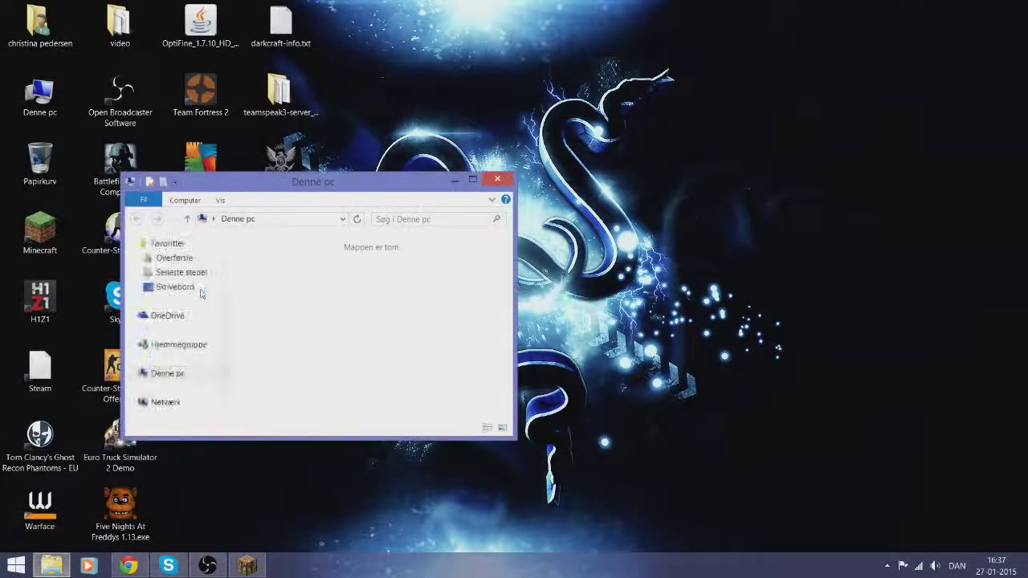
click(178, 258)
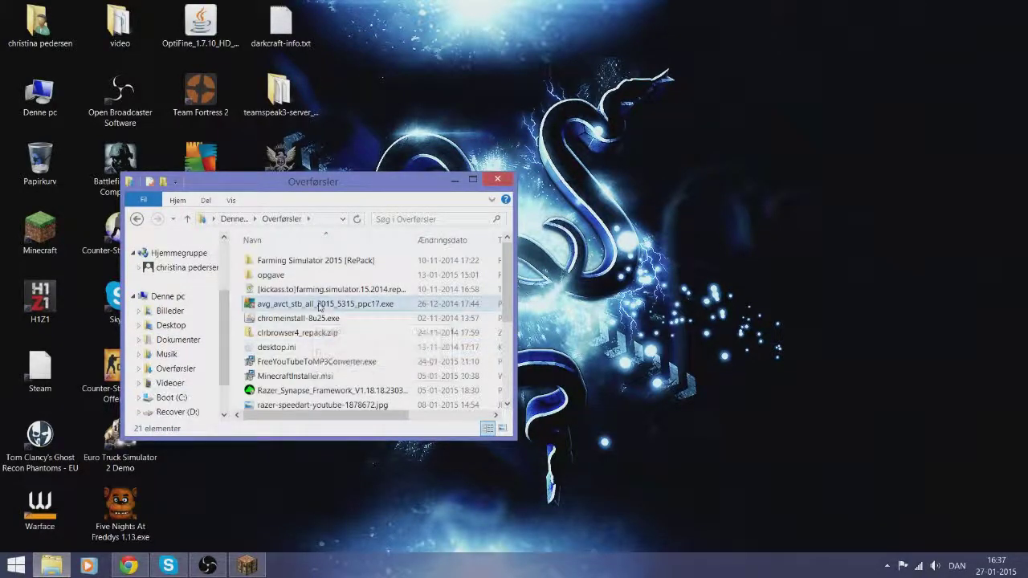
click(306, 304)
scroll(320, 318, down, 2)
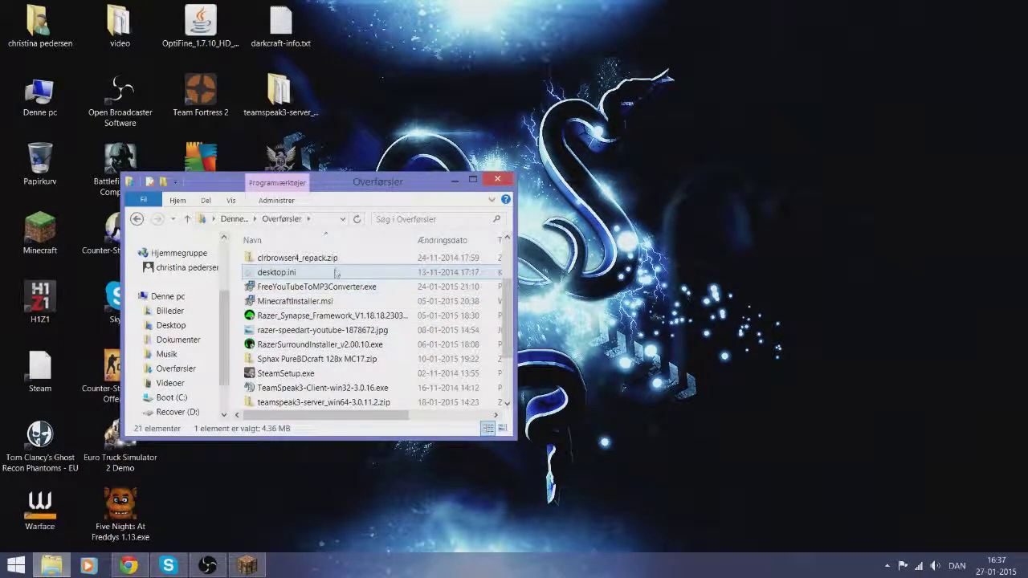
scroll(343, 313, down, 1)
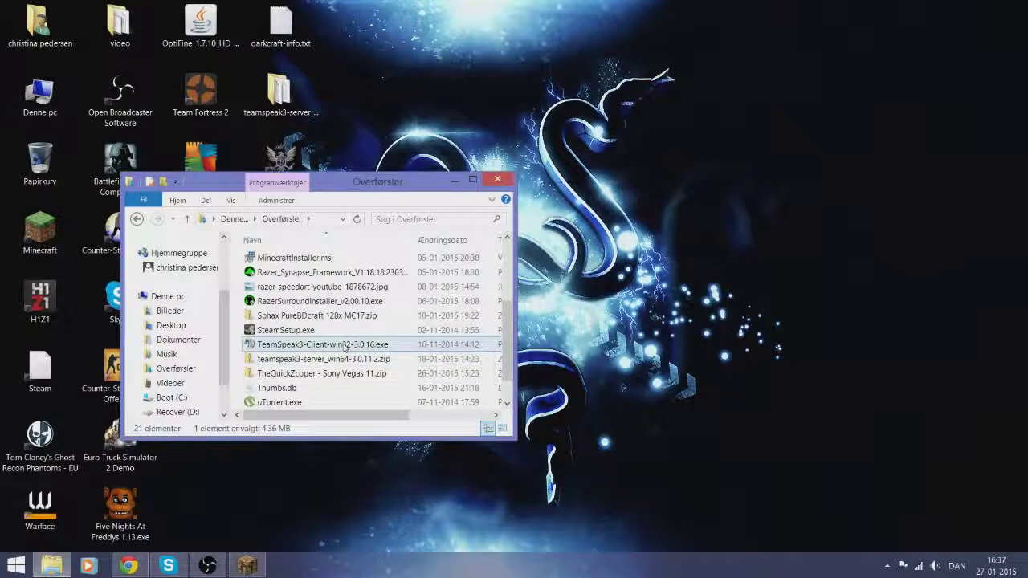
double_click(344, 346)
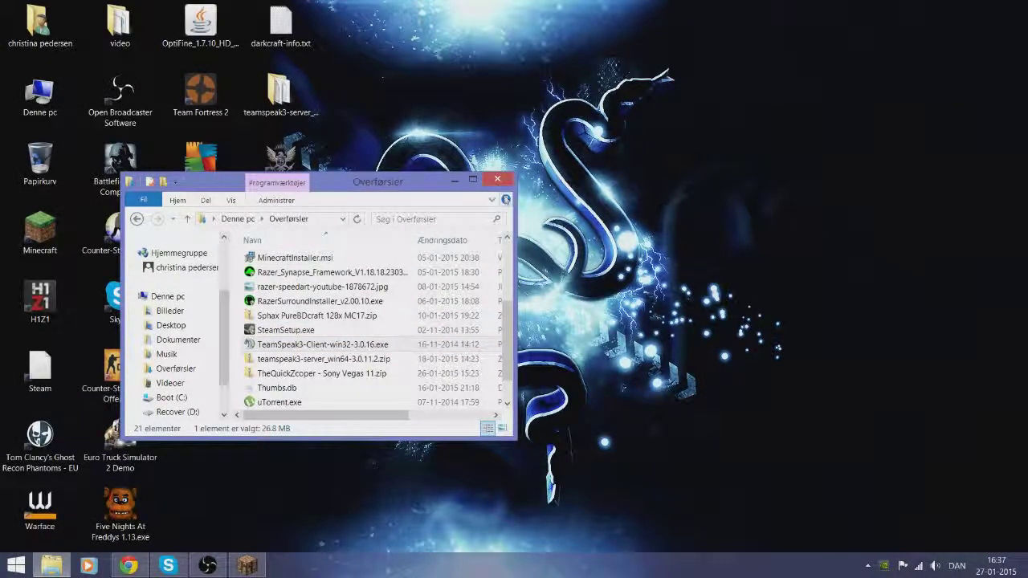
click(497, 178)
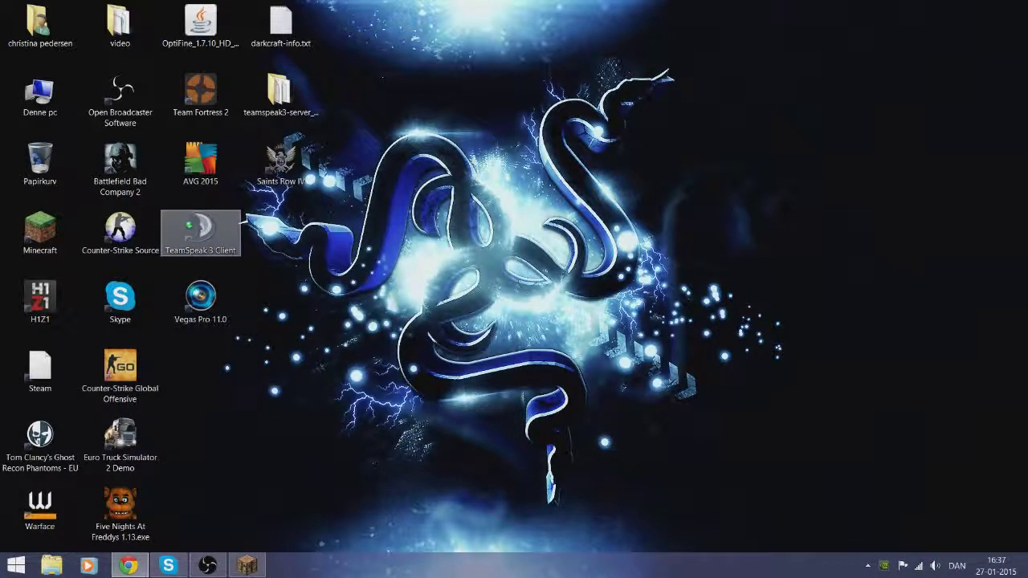
double_click(210, 238)
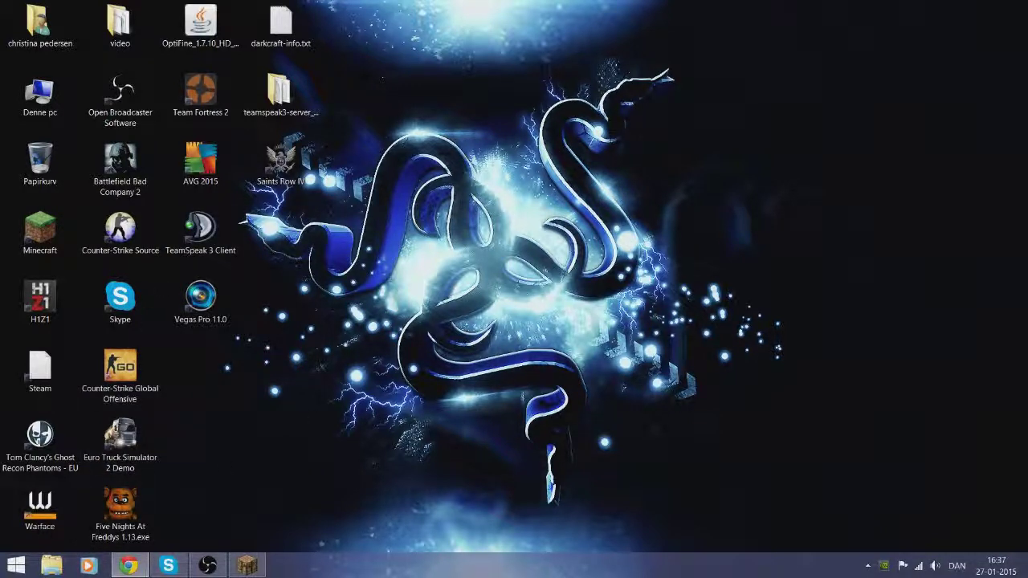
Open the Roaming folder with a %appdata% search and look through its folders for TeamSpeak
mouse_move(1025, 3)
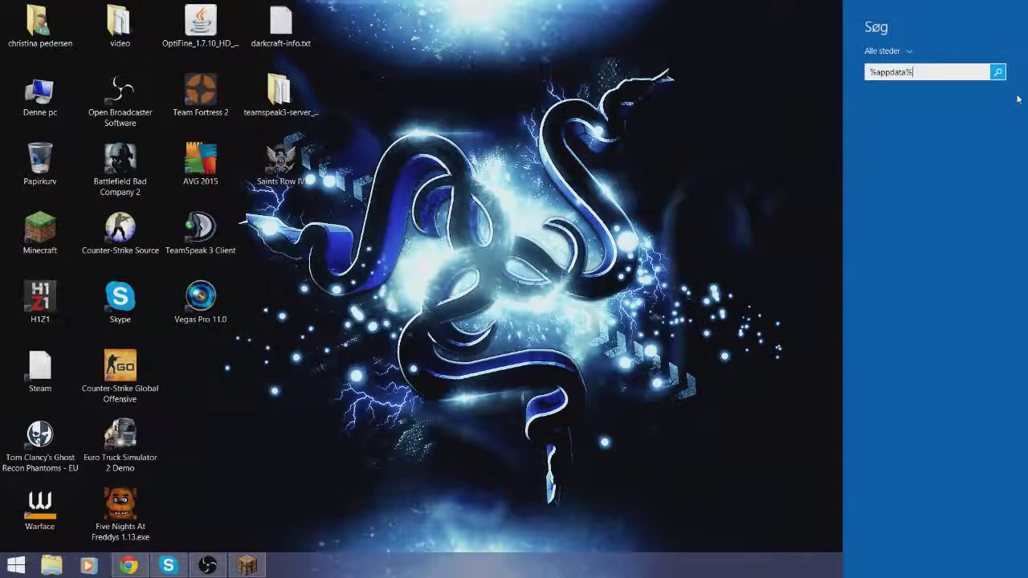
key(Return)
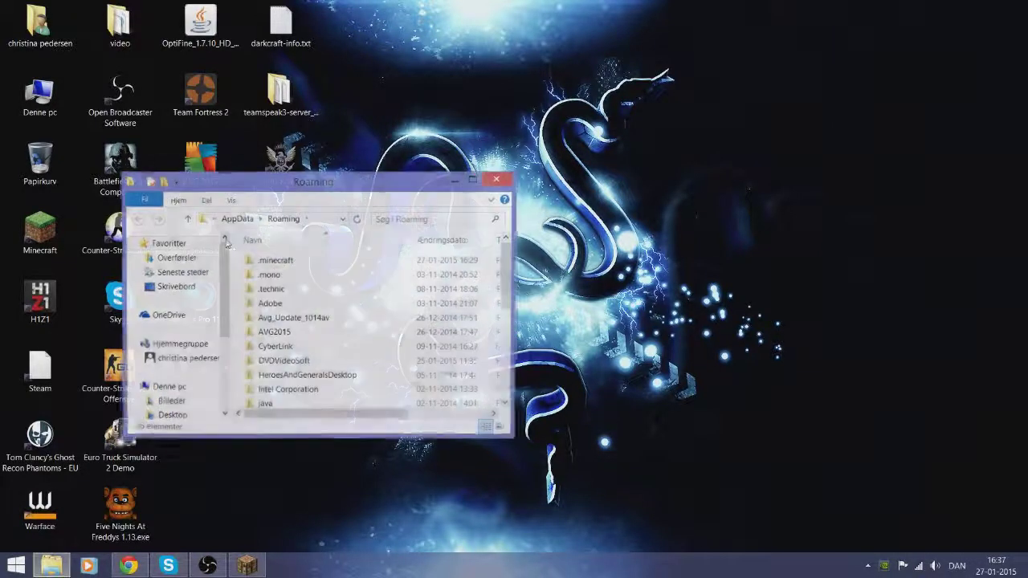
scroll(302, 339, down, 4)
scroll(302, 338, down, 1)
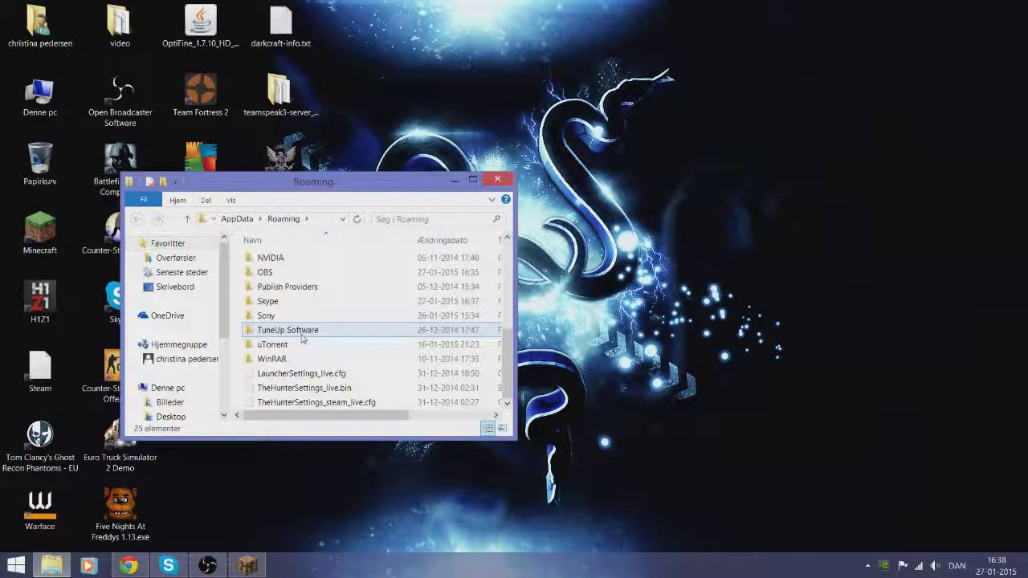
scroll(303, 339, up, 2)
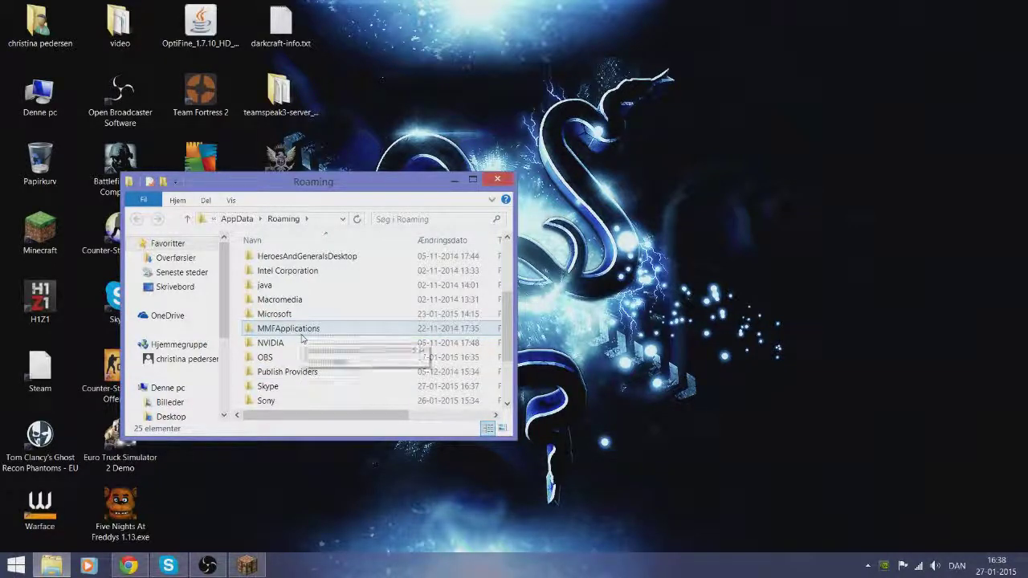
scroll(302, 338, up, 3)
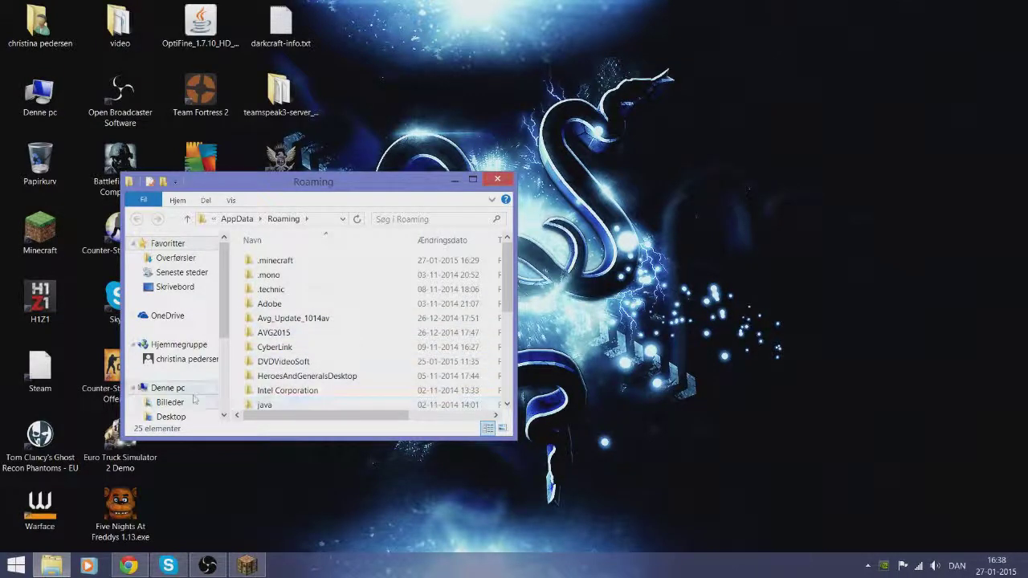
Browse to the Programmer folder on the Boot (C:) drive and look through it for TeamSpeak
click(167, 388)
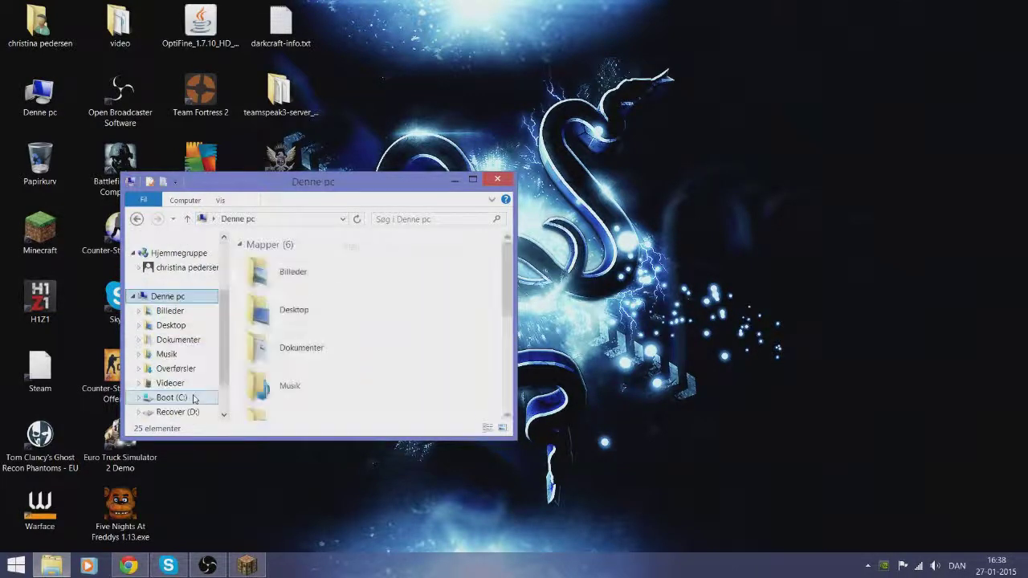
scroll(322, 337, down, 5)
click(320, 346)
double_click(322, 277)
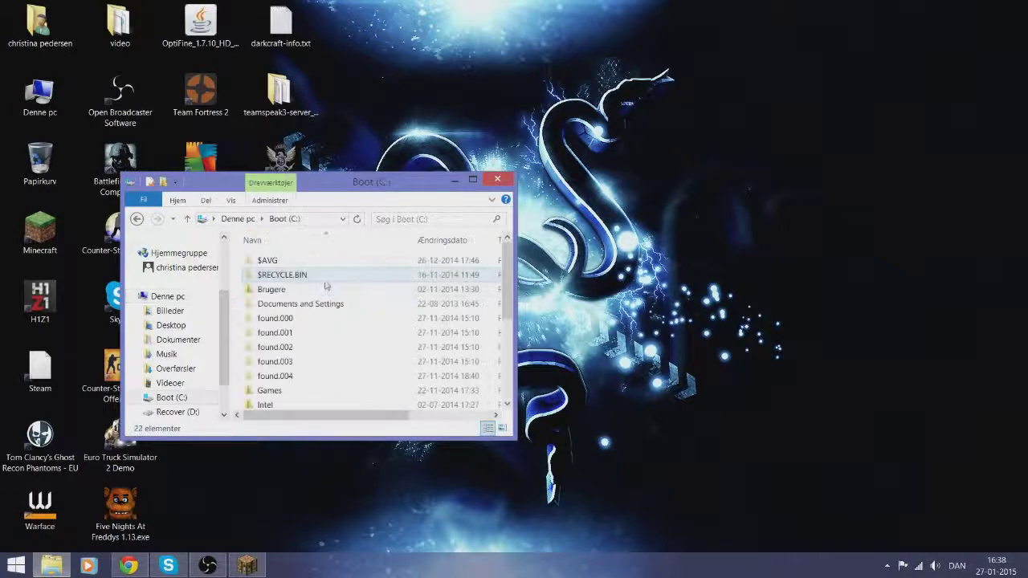
scroll(330, 366, down, 2)
double_click(312, 373)
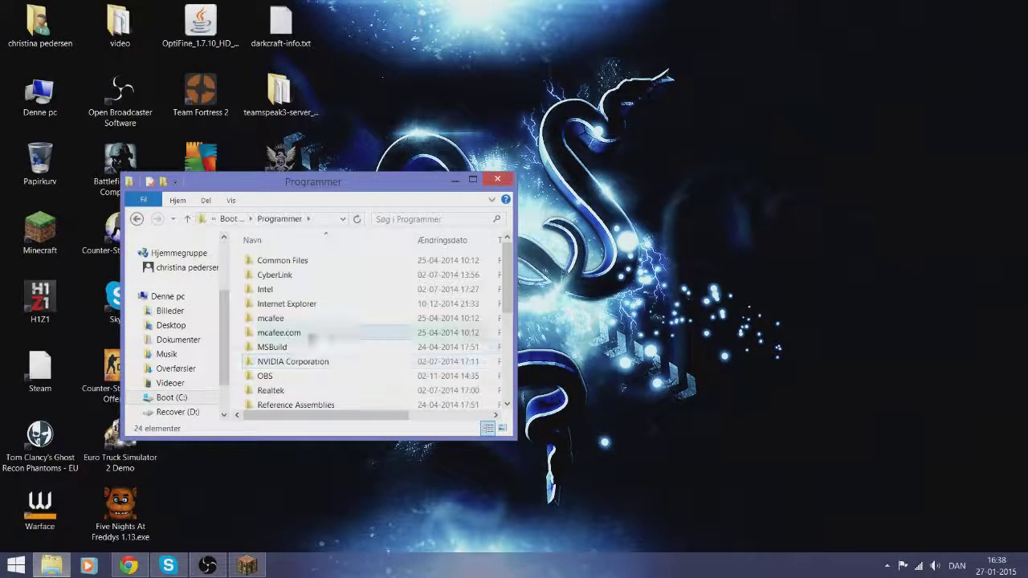
scroll(313, 287, down, 4)
click(313, 287)
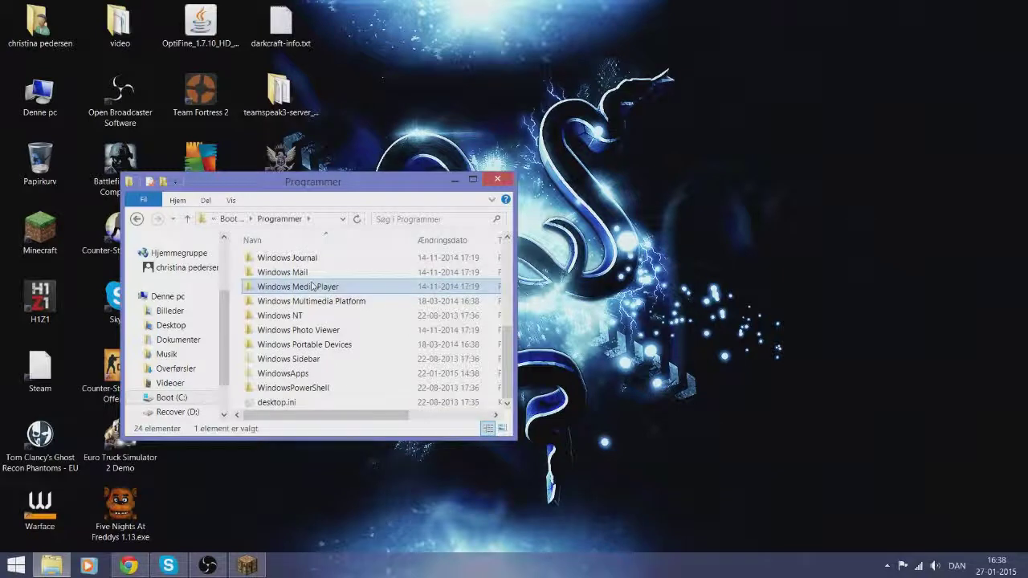
Search the Programmer folder for "teamspeak" and close the folder window
click(454, 218)
text(teams)
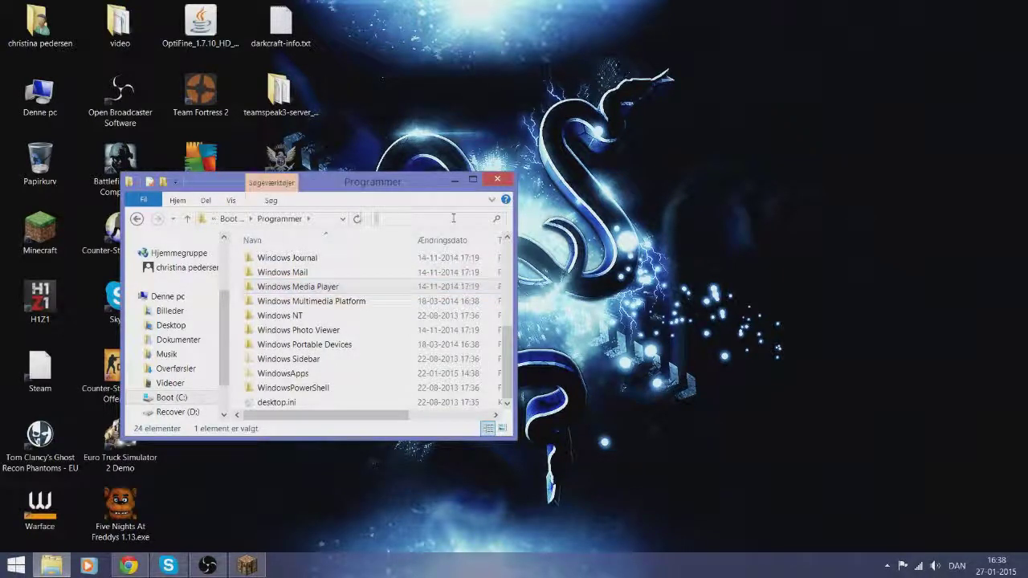
text(peak)
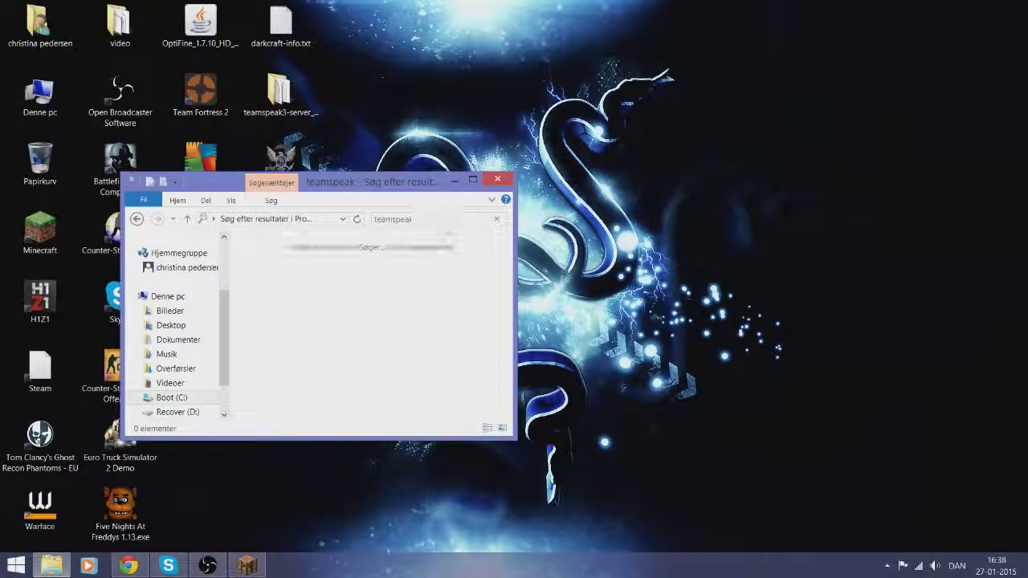
drag(438, 218, 417, 197)
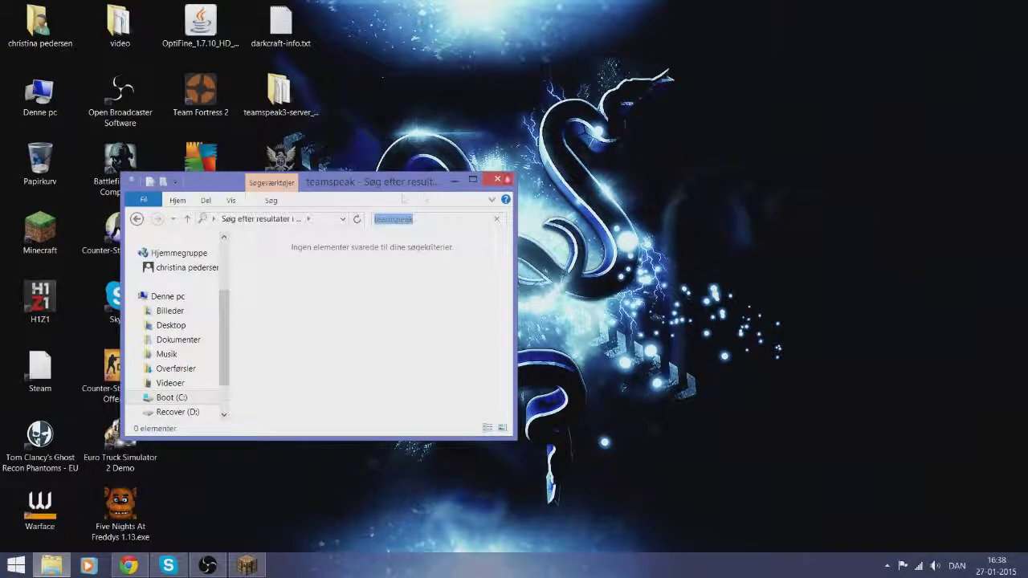
click(498, 178)
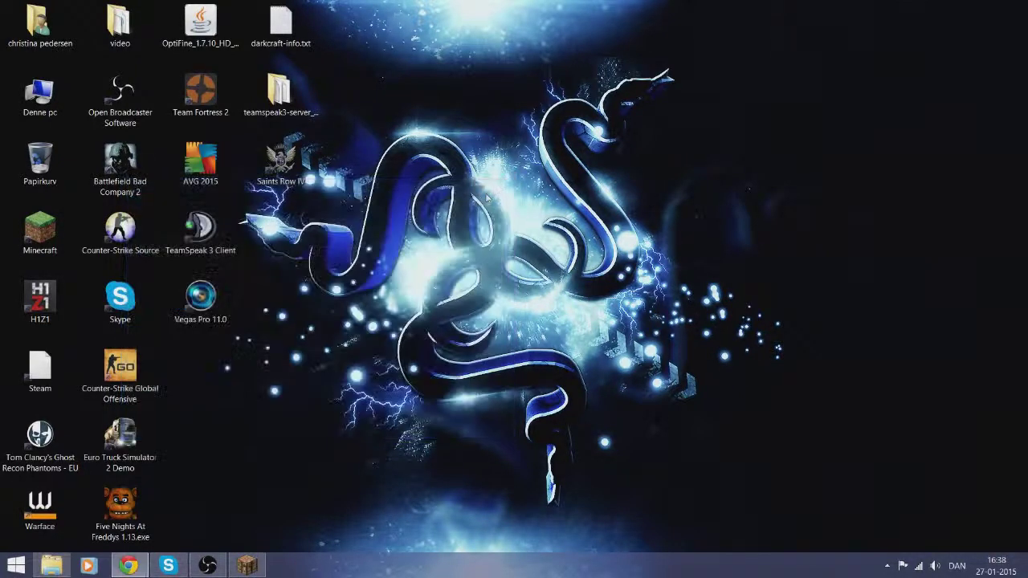
Launch the TeamSpeak 3 Client from the desktop and open its Setup Wizard
click(220, 236)
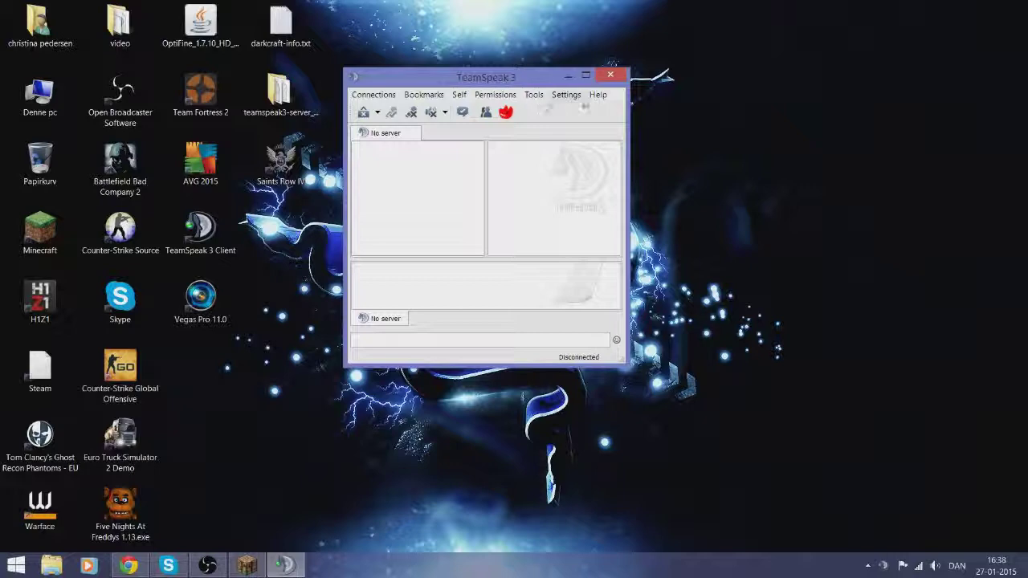
click(577, 95)
click(572, 110)
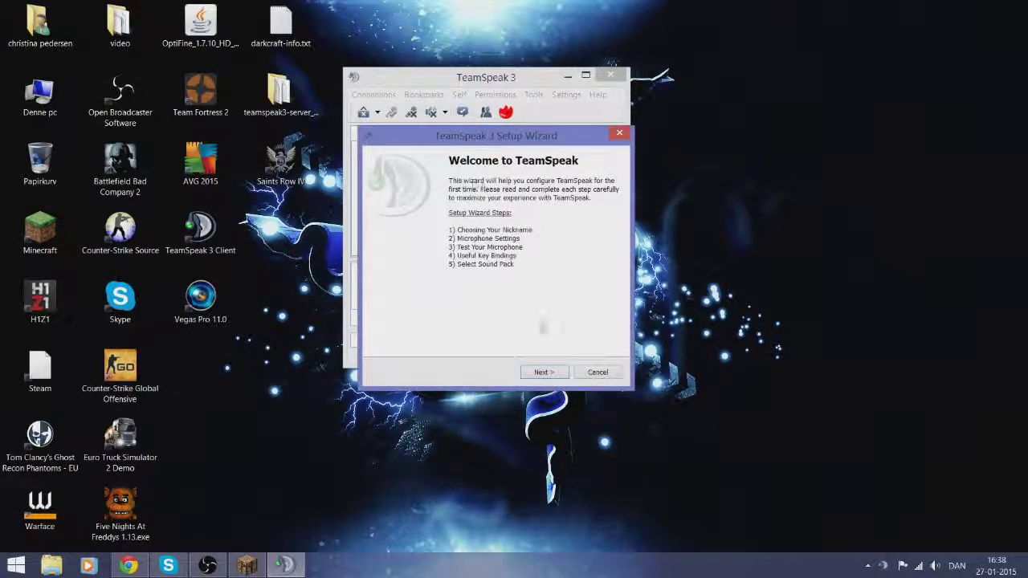
Review the nickname page of the Setup Wizard, keep the prefilled nickname, and continue to the microphone settings
click(548, 373)
click(545, 373)
click(492, 372)
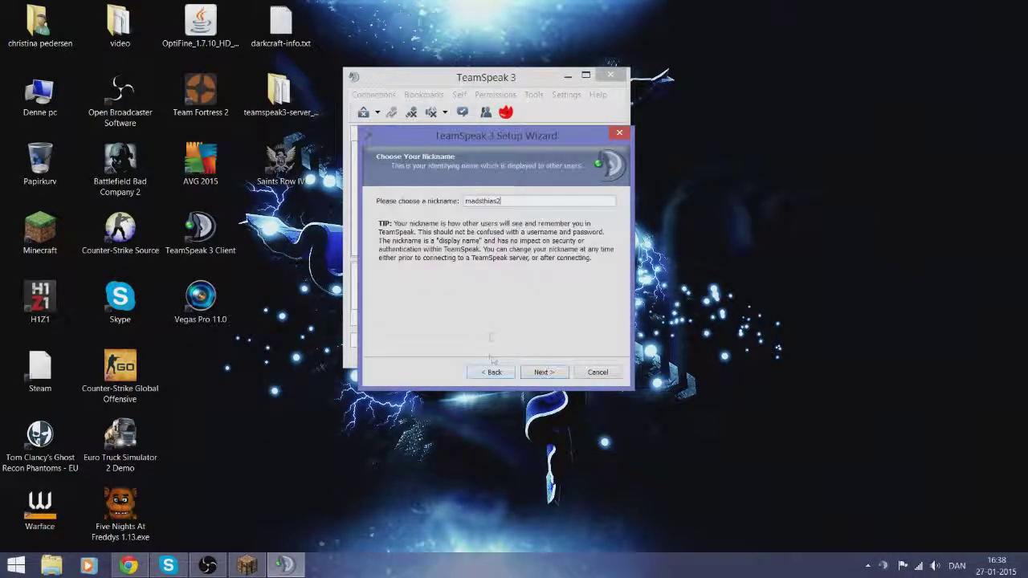
drag(502, 201, 393, 206)
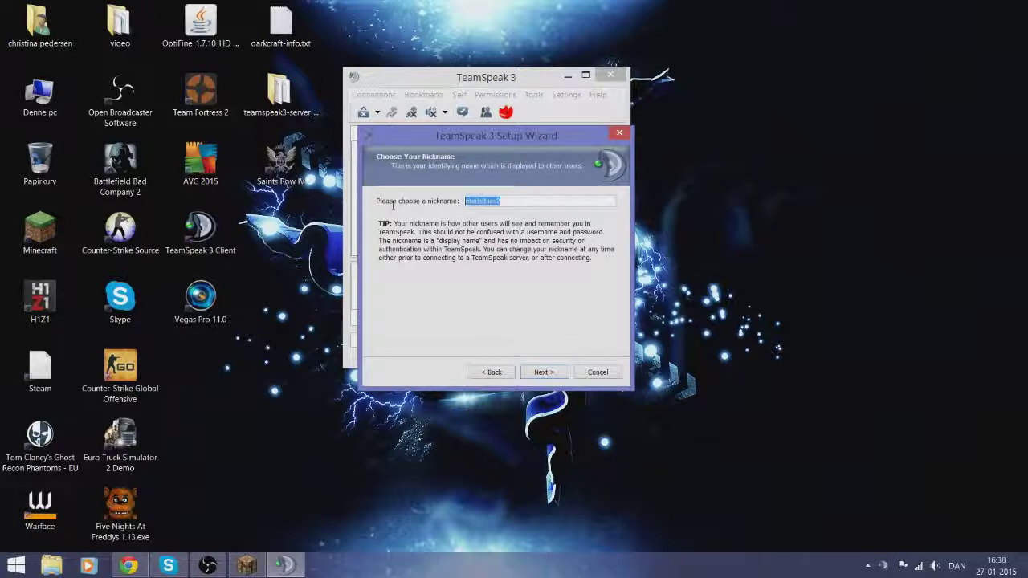
click(544, 373)
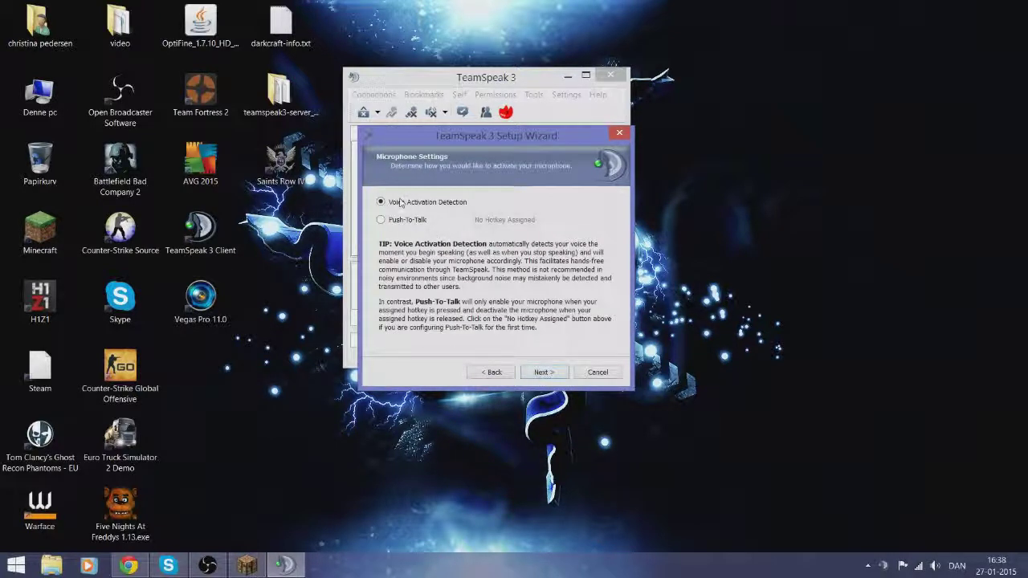
Choose Voice Activation Detection as the microphone activation method and proceed to the microphone test page
click(382, 220)
click(381, 202)
click(542, 372)
click(542, 372)
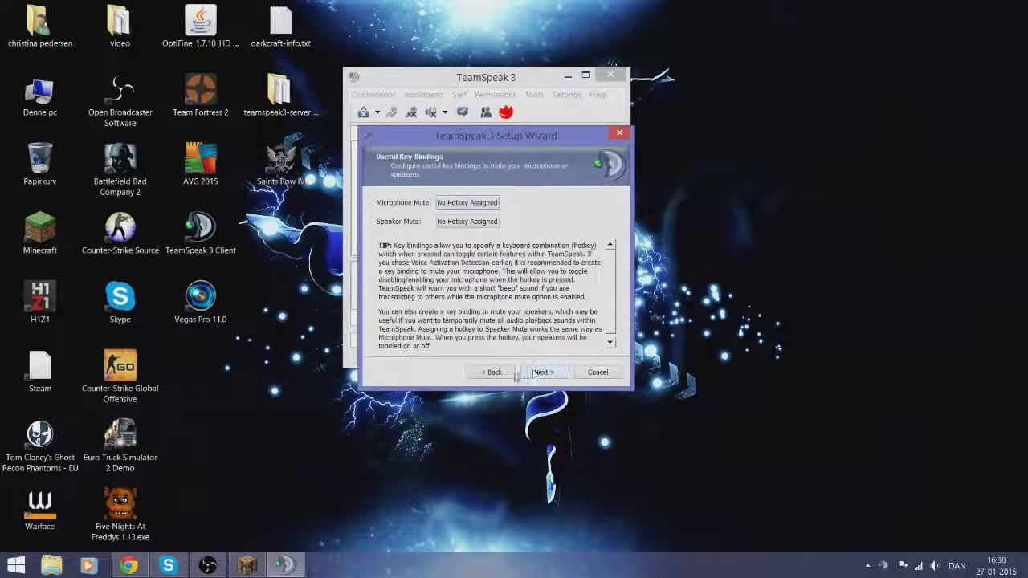
click(492, 372)
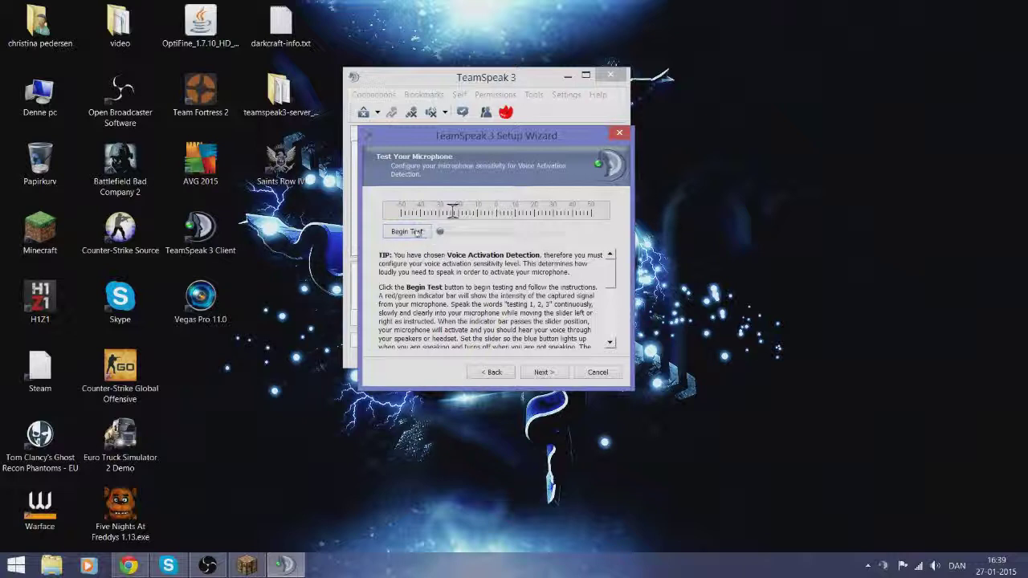
Start and stop the microphone test, and continue past the key bindings without assigning any hotkeys
click(416, 232)
click(417, 233)
click(544, 372)
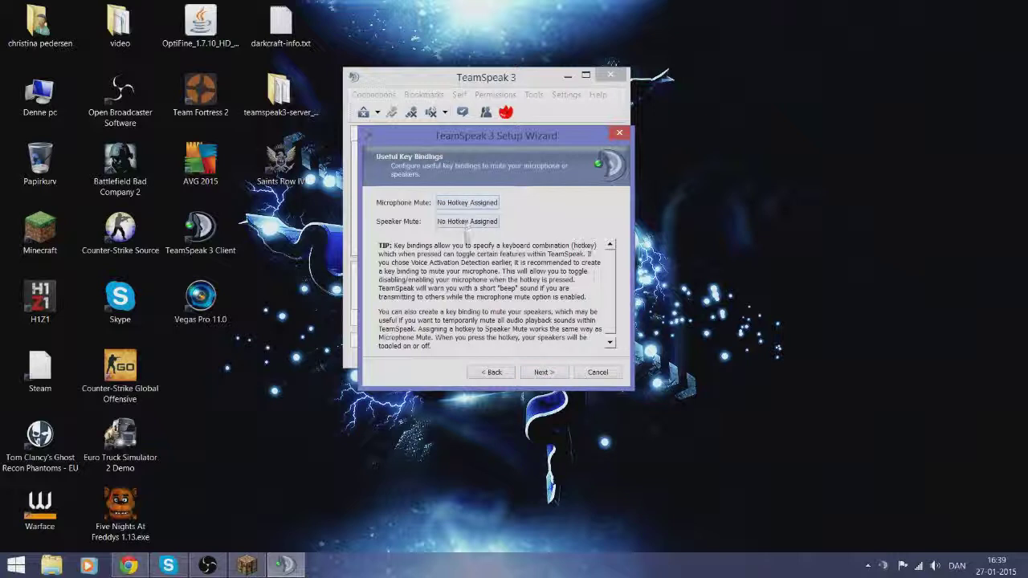
scroll(490, 293, down, 1)
click(544, 372)
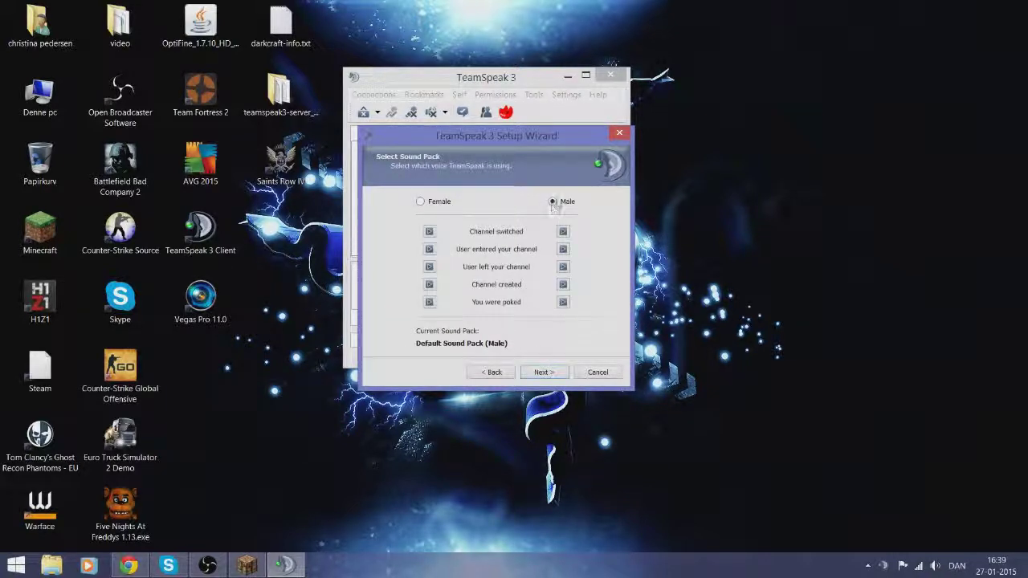
Select the Male sound pack and complete the Setup Wizard
click(432, 205)
click(562, 203)
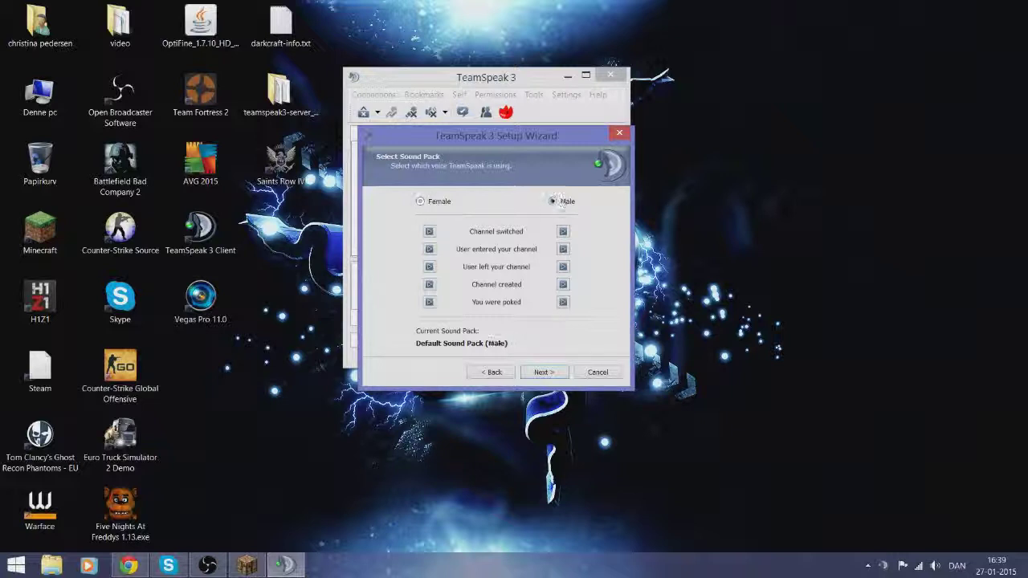
click(545, 372)
click(544, 372)
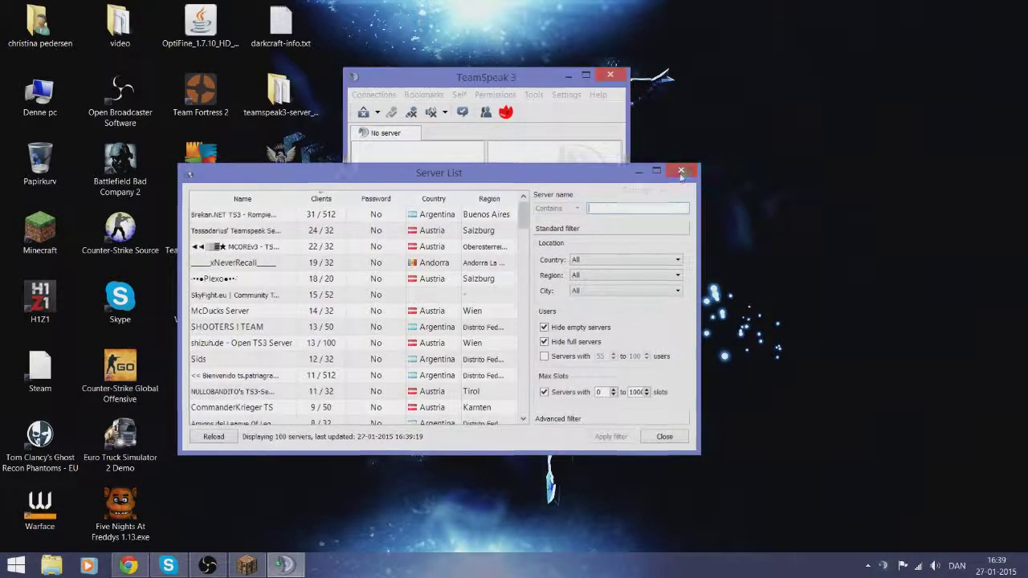
Close the Server List and the browser window with the hosting page to get back to the TeamSpeak main window
key(Escape)
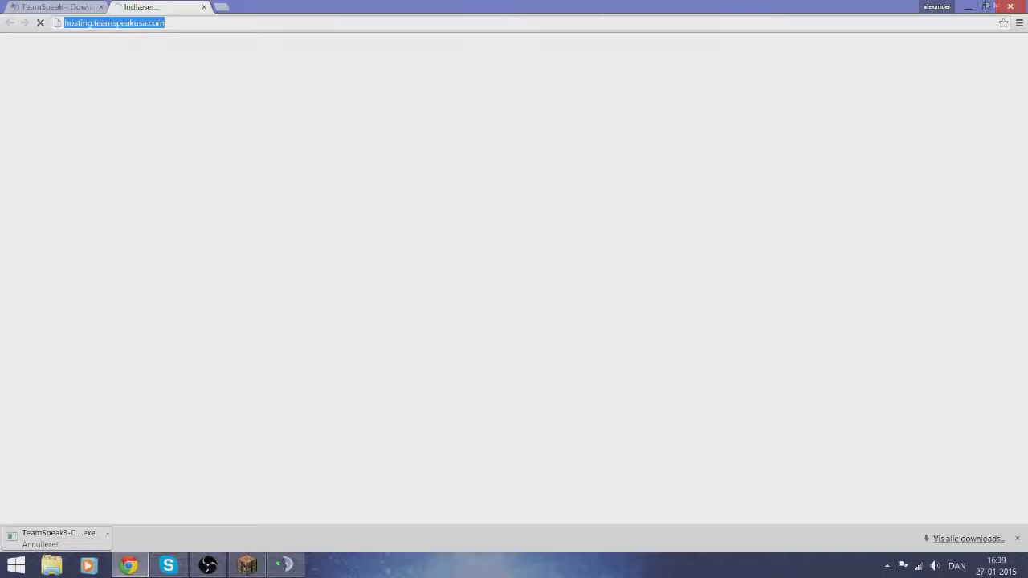
click(1010, 7)
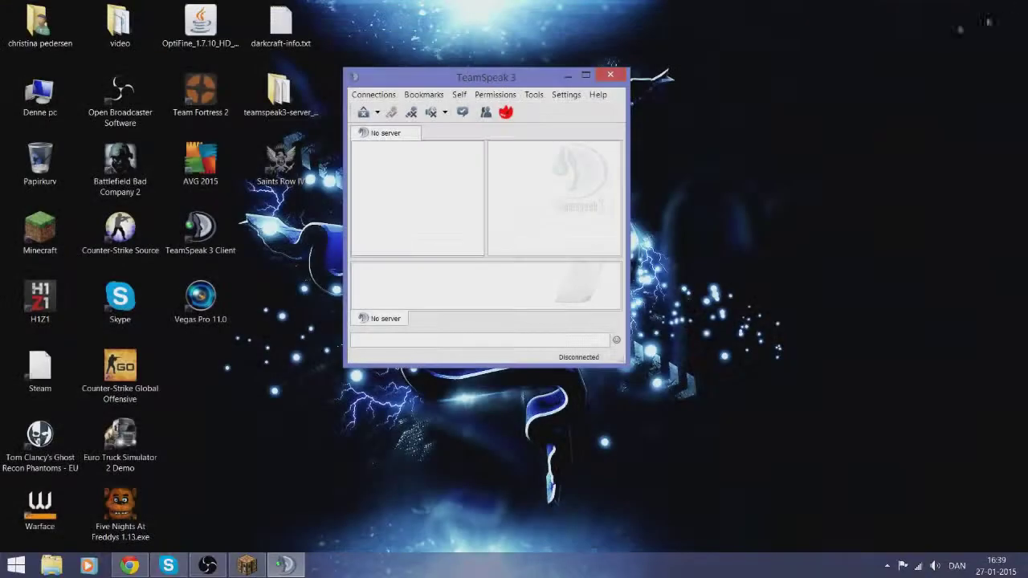
Add a new bookmark in the bookmark manager and clear its label
click(376, 94)
mouse_move(424, 95)
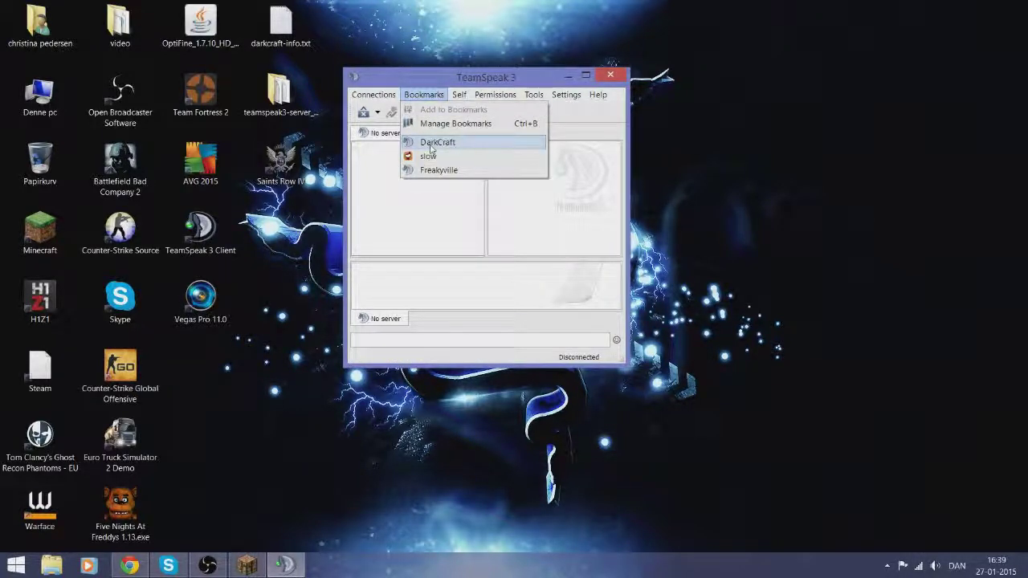
click(451, 123)
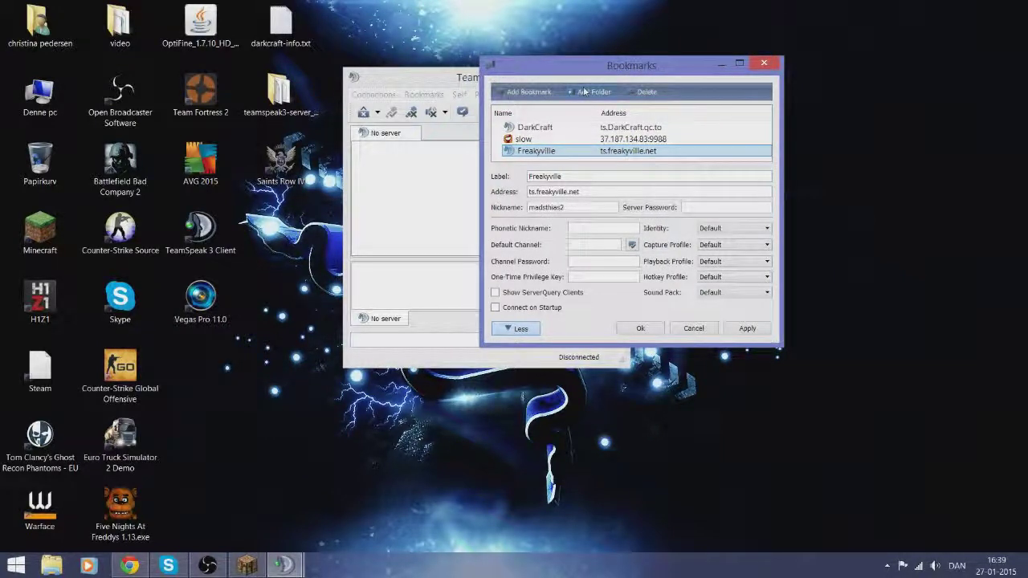
click(530, 95)
drag(566, 180, 522, 176)
text(sal)
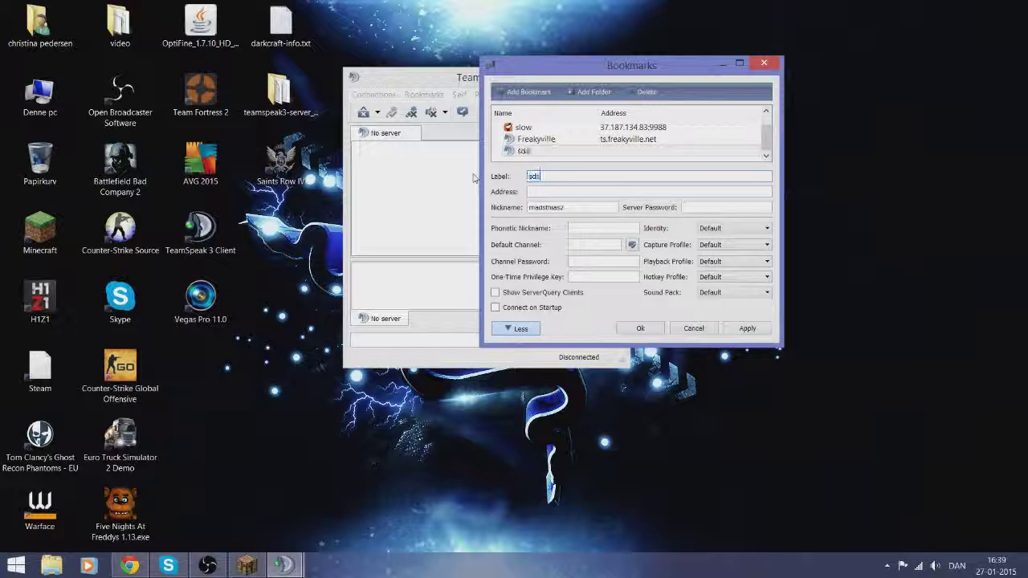
key(BackSpace)
key(BackSpace)
key(BackSpace)
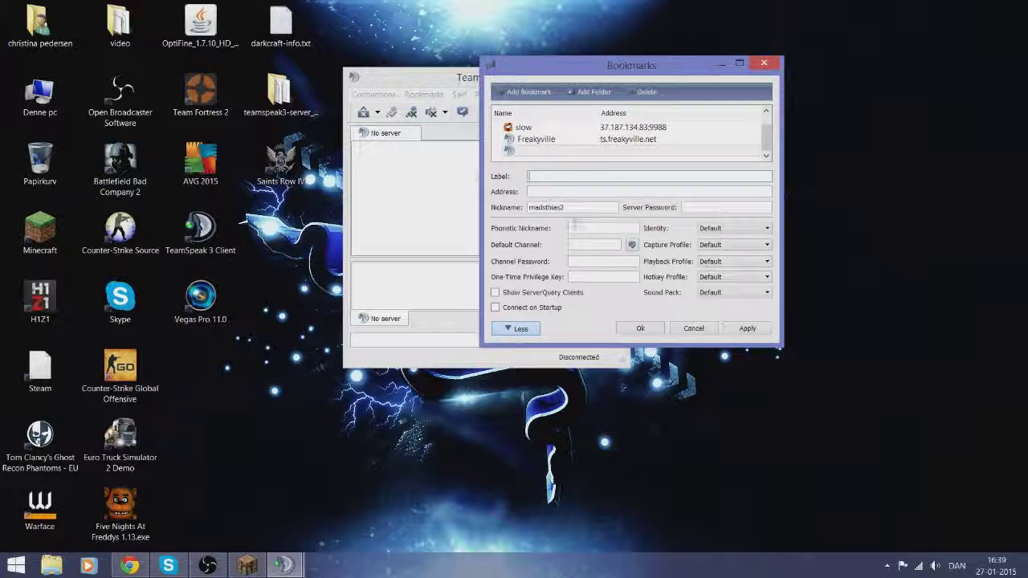
Enter ts.darkcraft.qc.to as the new bookmark's address, and close the bookmark manager without saving the changes
click(561, 193)
text(ts.darkcraft)
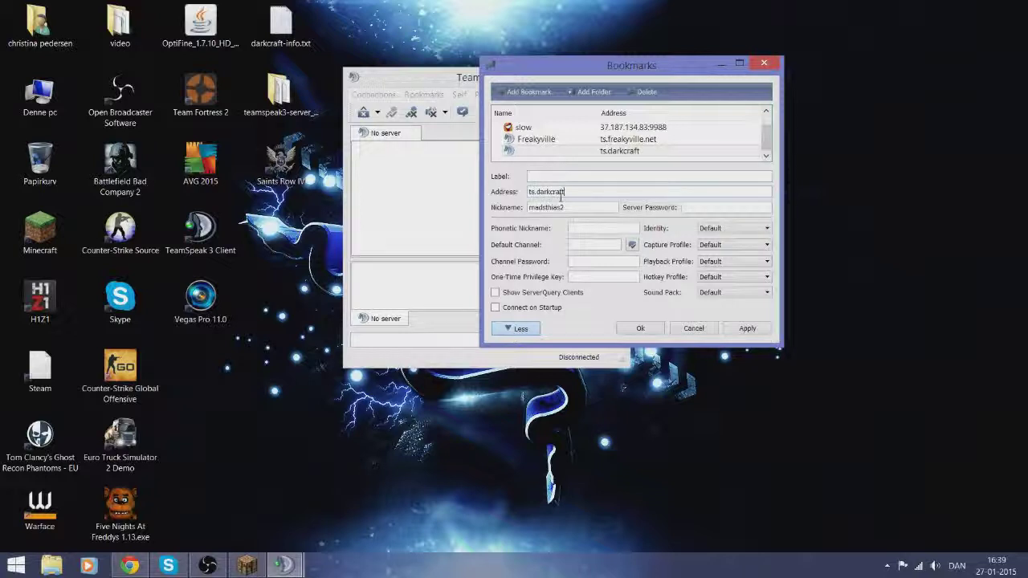
text(.dk)
key(BackSpace)
text(to)
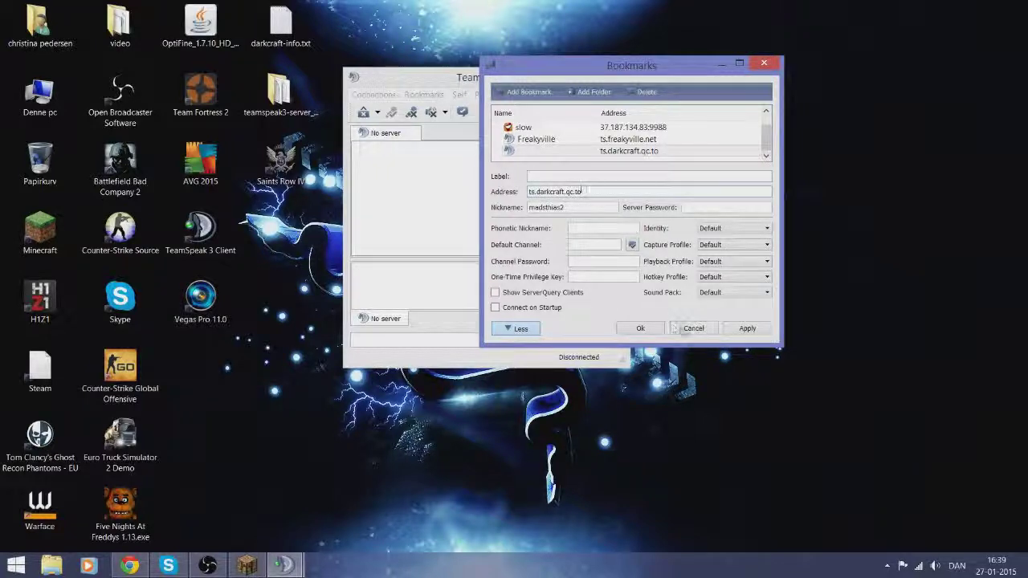
click(684, 329)
click(647, 235)
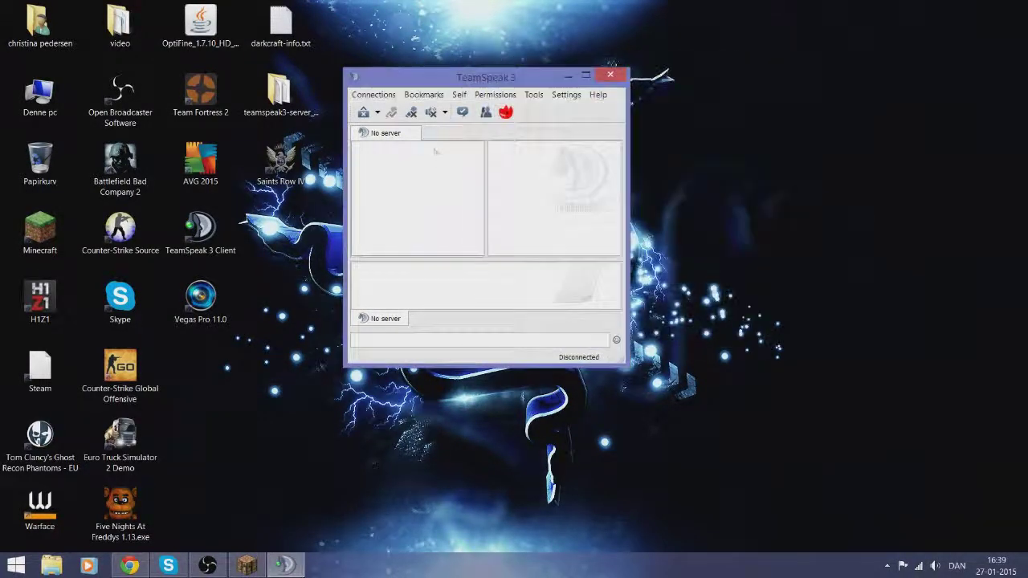
Connect to the bookmarked DarkCraft server and dismiss its host message
click(424, 94)
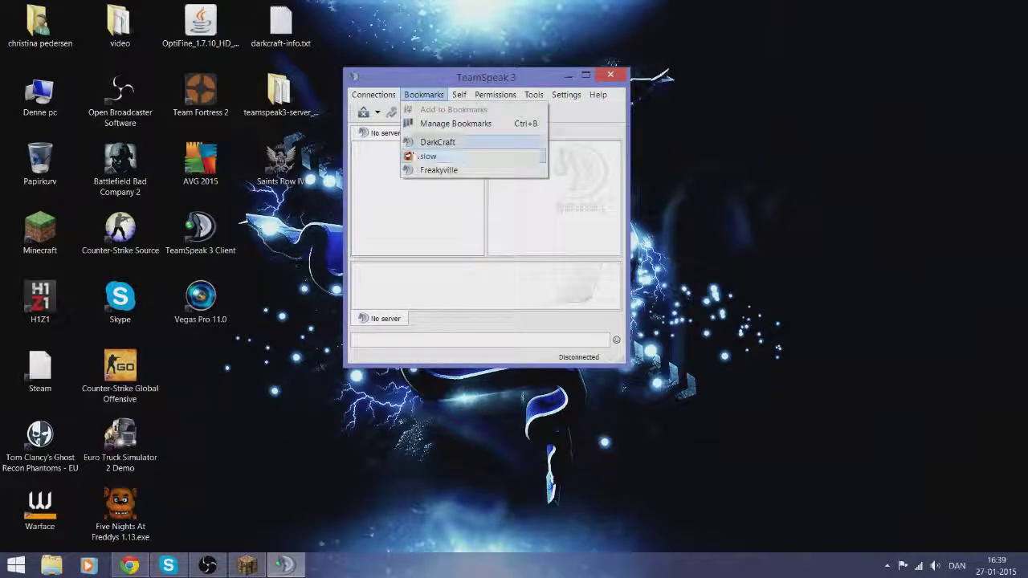
click(424, 141)
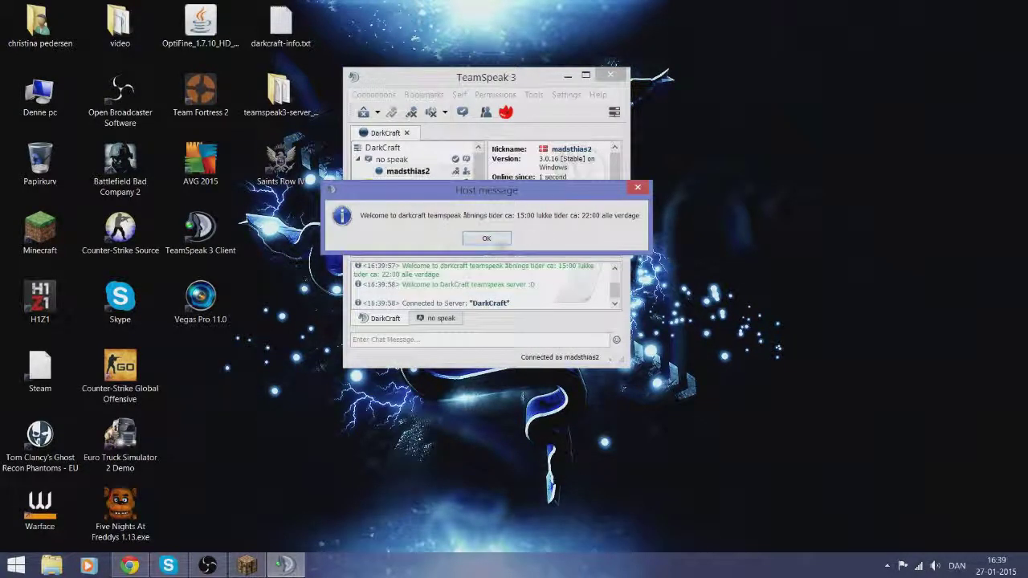
click(486, 239)
Look through the DarkCraft server's channel list from the first channel to the last
scroll(428, 225, down, 1)
scroll(430, 230, up, 1)
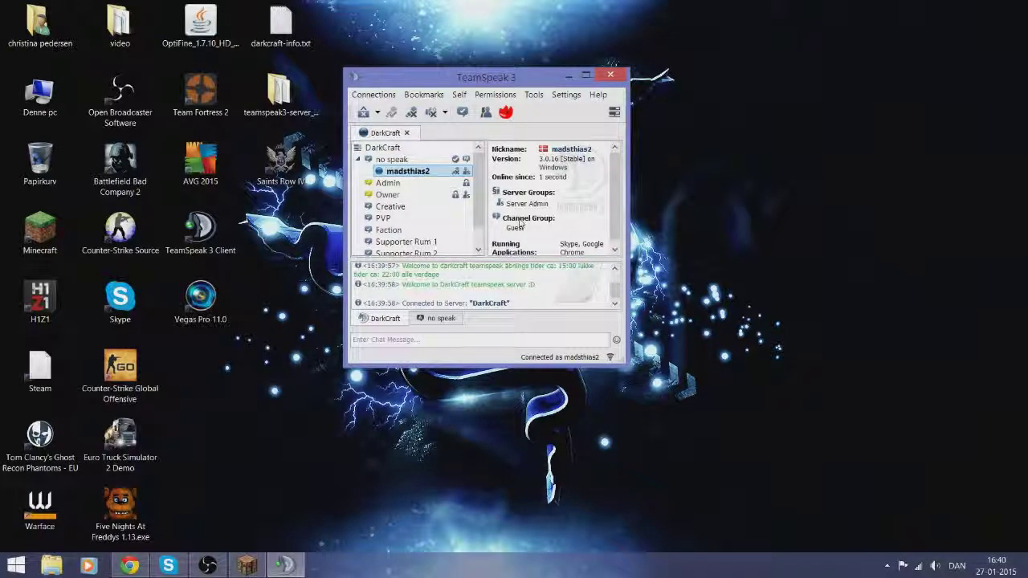
scroll(434, 213, down, 1)
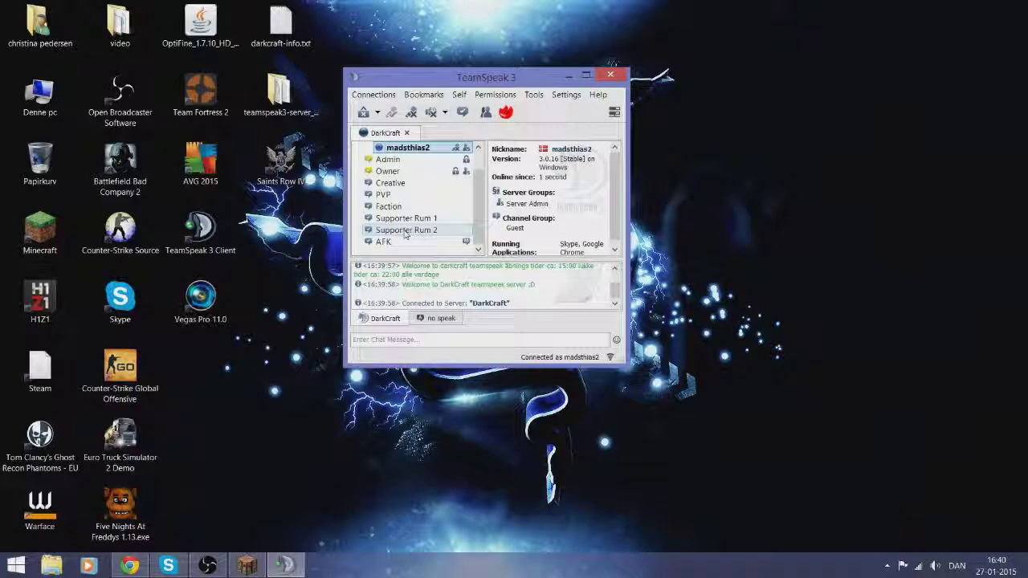
scroll(406, 233, up, 1)
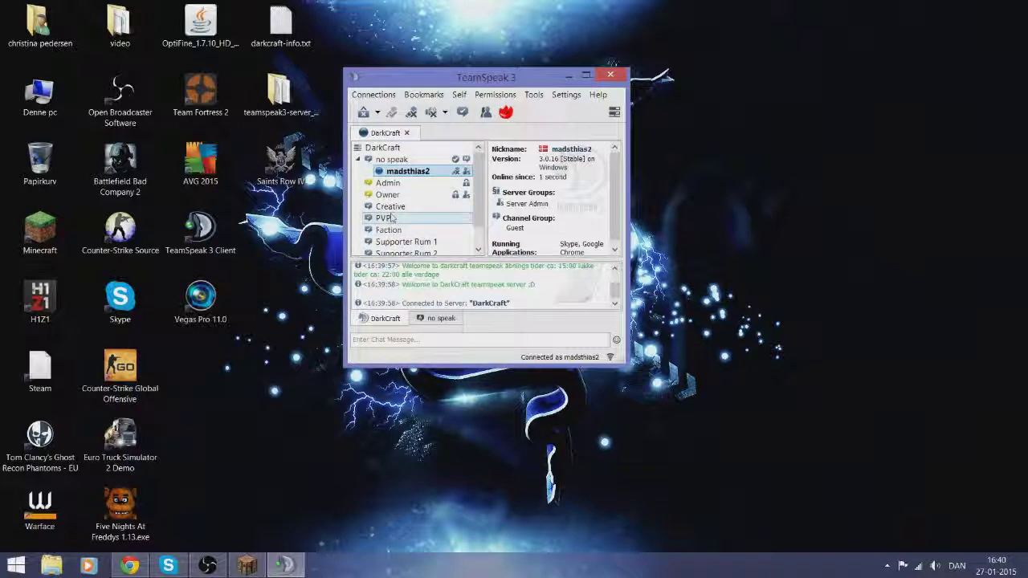